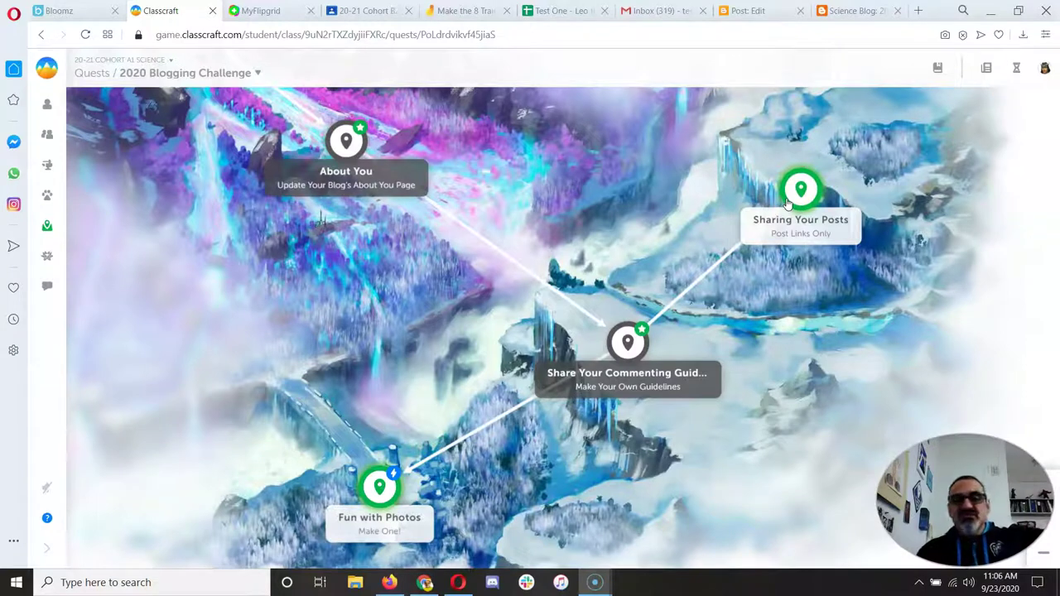
- Open the Sharing Your Posts quest node on the 2020 Blogging Challenge map to show its story
click(788, 203)
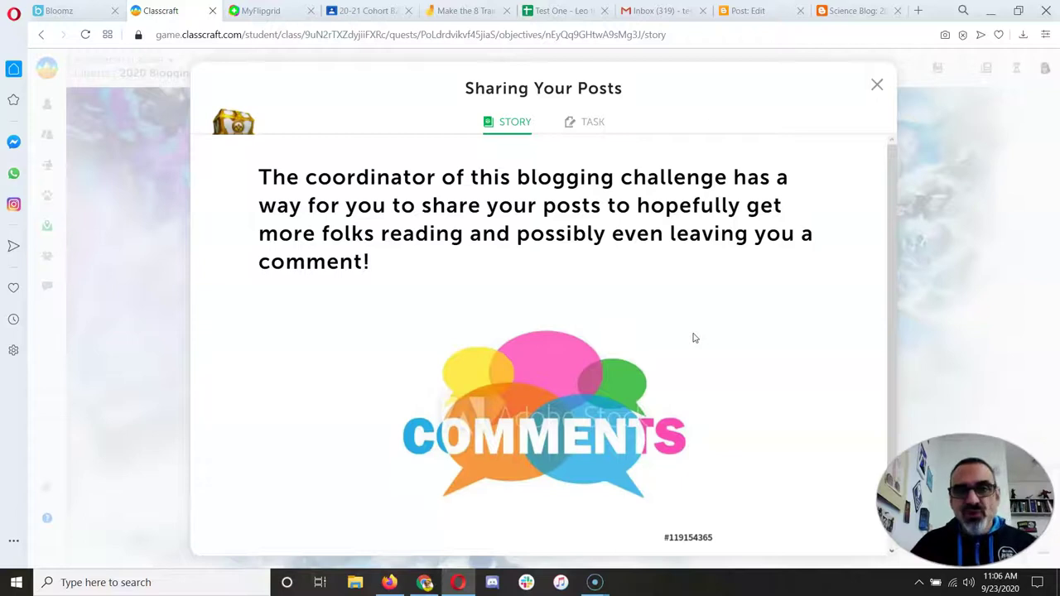
- Switch the Sharing Your Posts dialog to its Post Links Only task and scroll to the webpage link
click(566, 429)
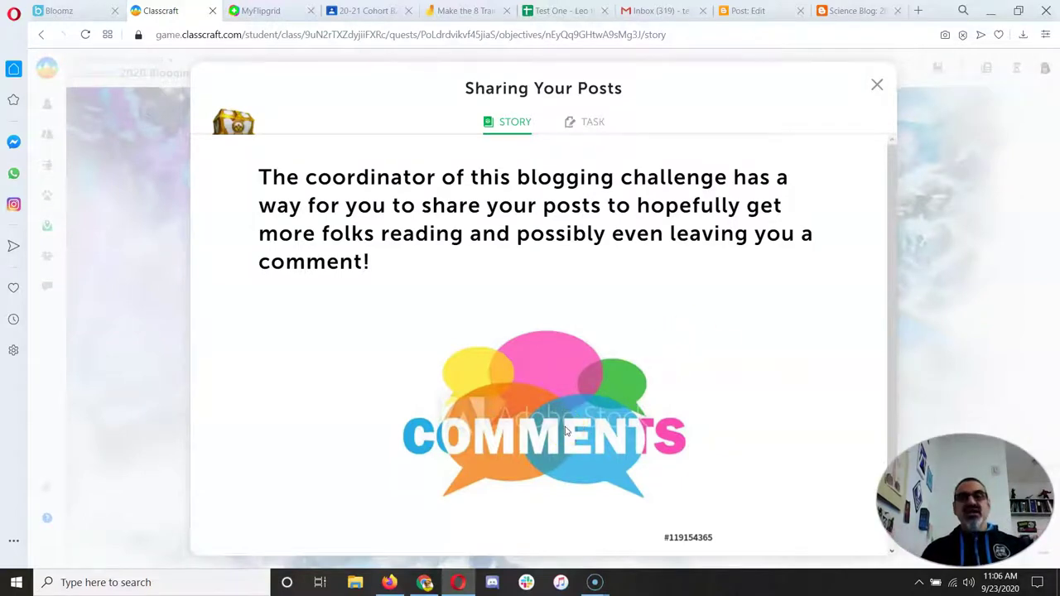
click(578, 122)
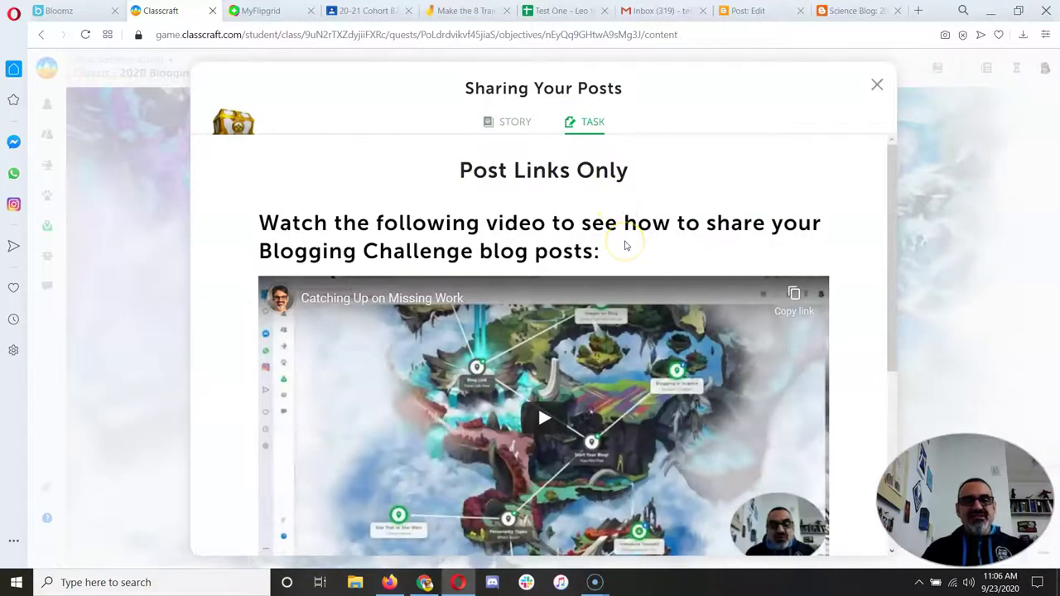
click(556, 413)
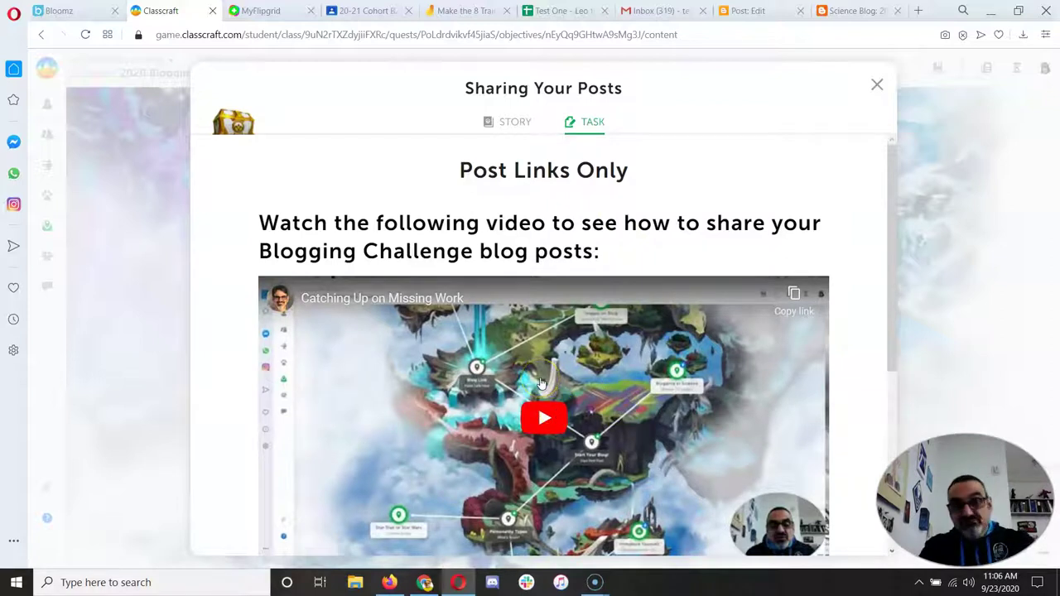
scroll(540, 383, down, 3)
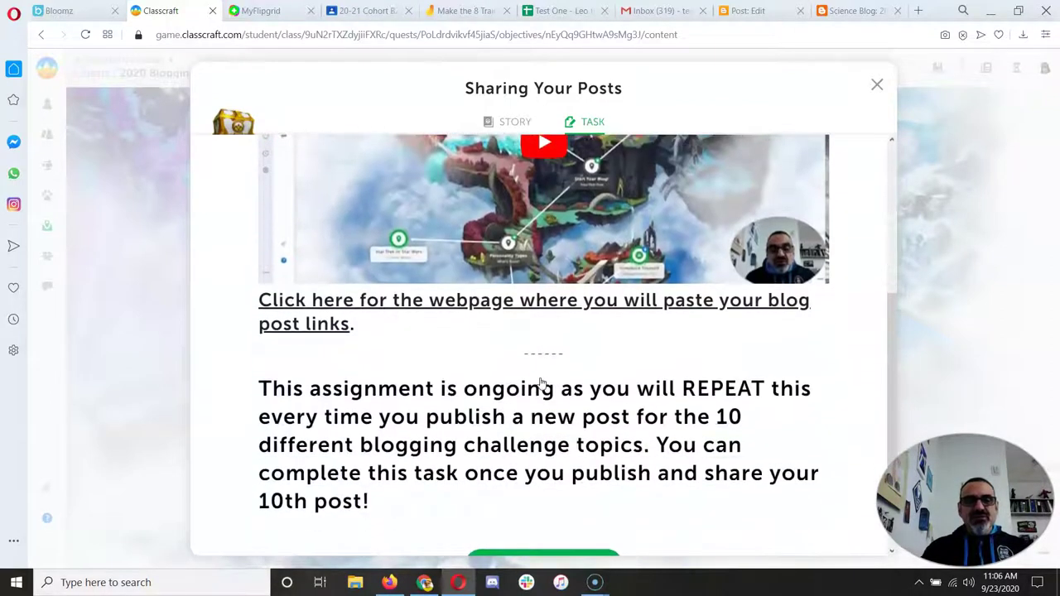
- Open the link-pasting webpage and attempt to sign in to comment with a Google account
click(439, 308)
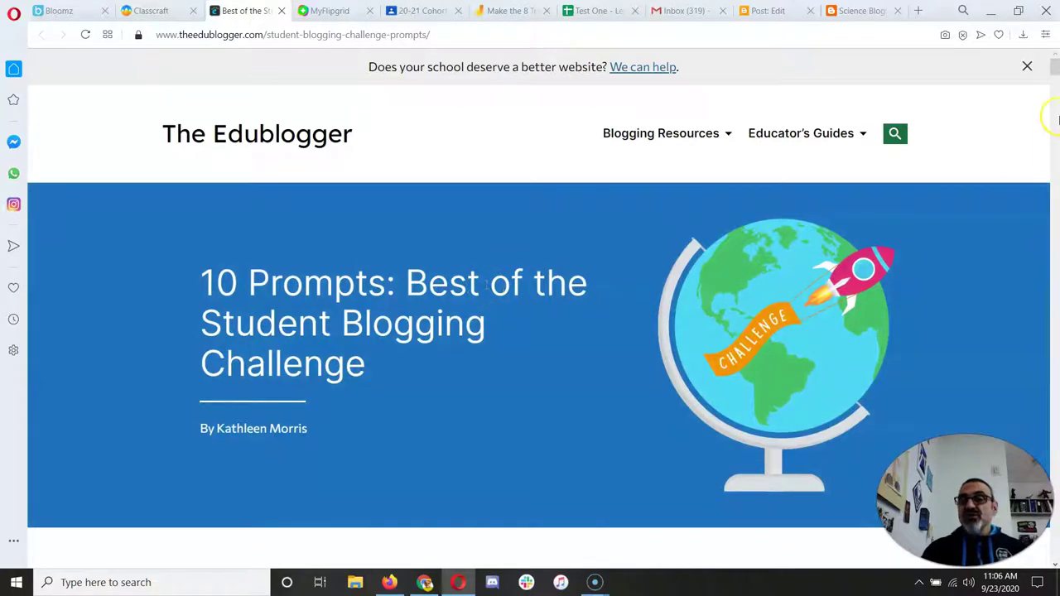
drag(1055, 76, 1055, 511)
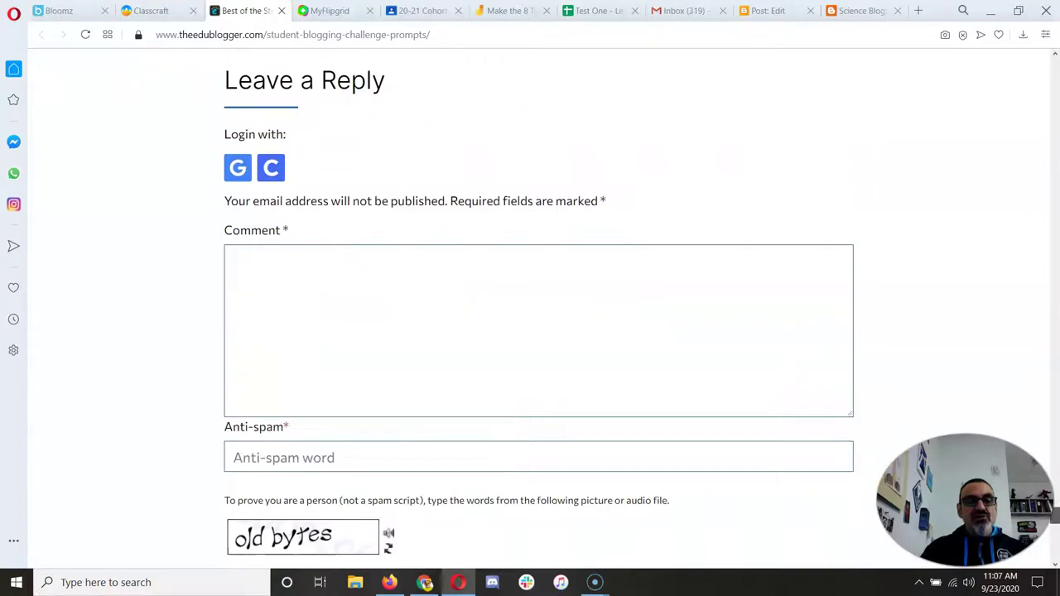
click(237, 170)
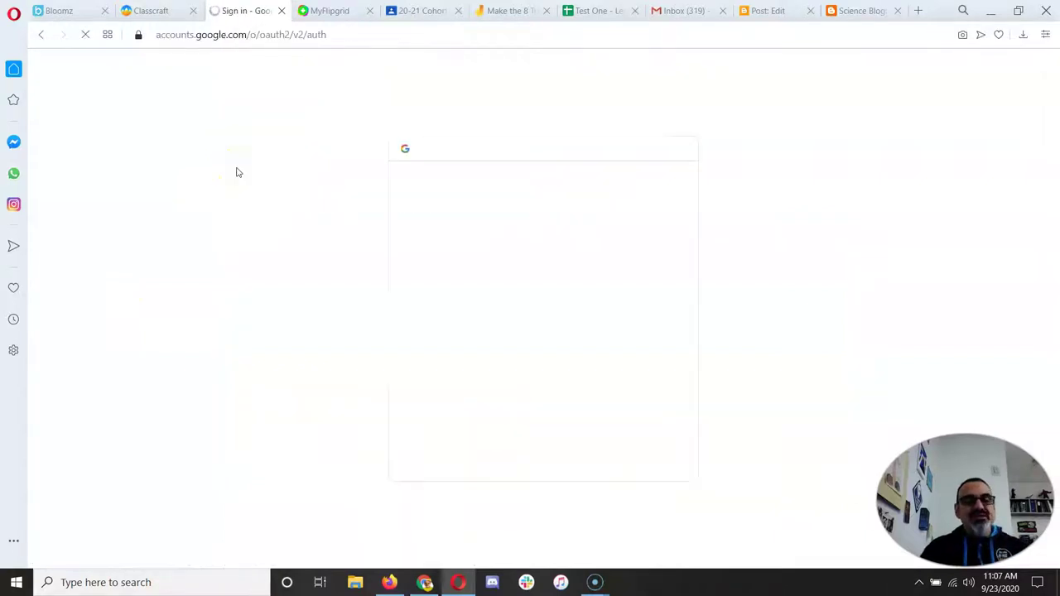
click(436, 285)
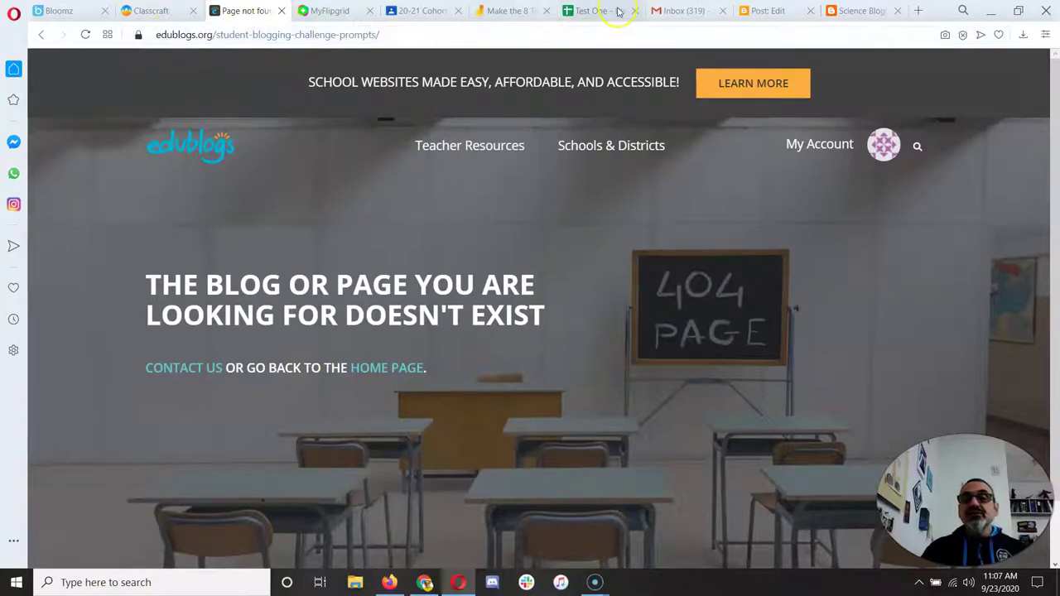
scroll(671, 209, down, 1)
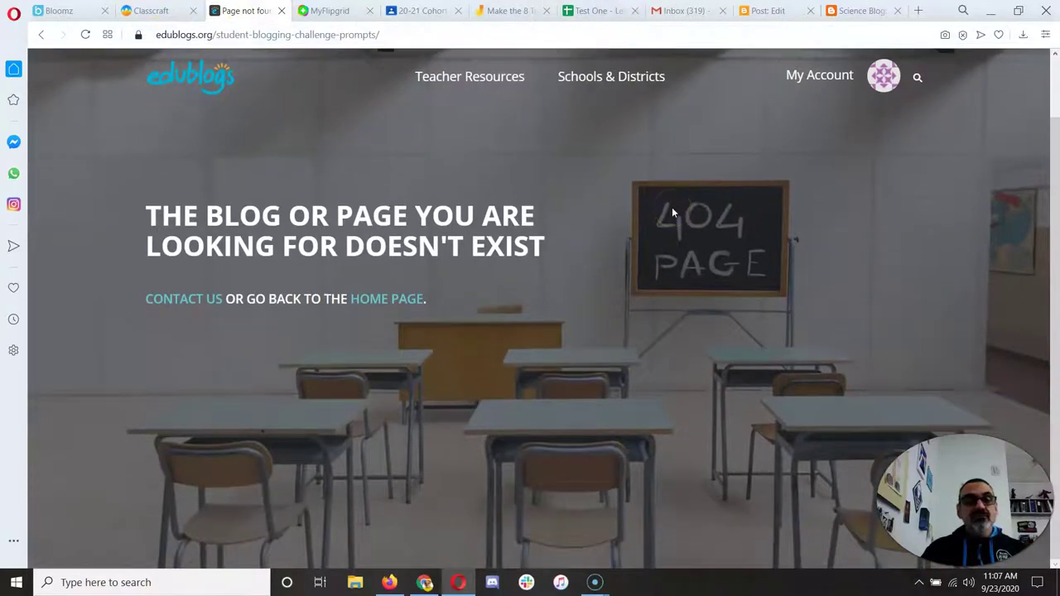
- Close the page-not-found tab, reopen the webpage and scroll to the Leave a Reply form
click(281, 11)
click(430, 310)
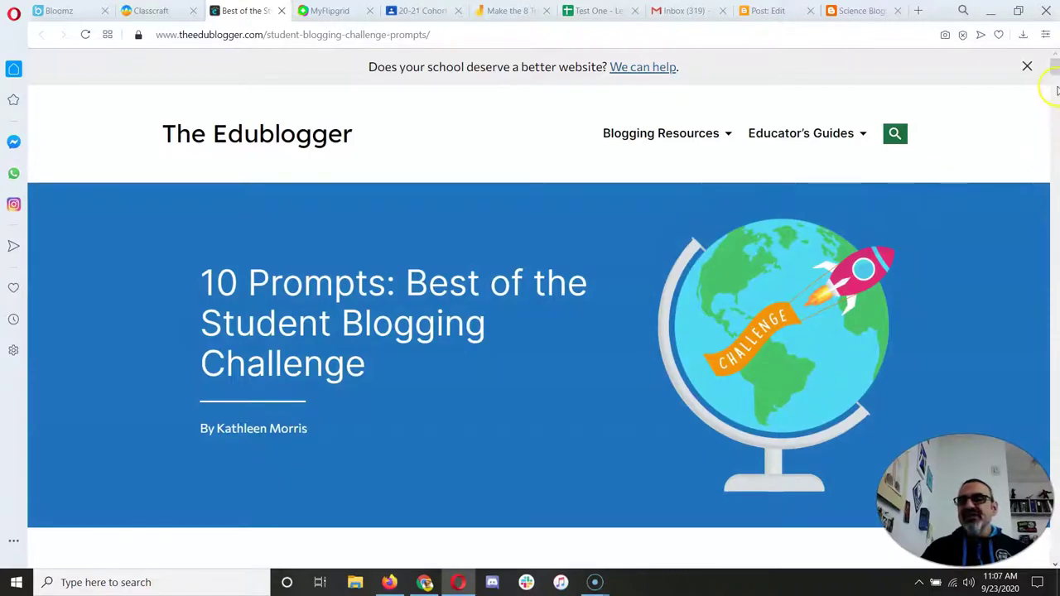
drag(1055, 66, 1055, 515)
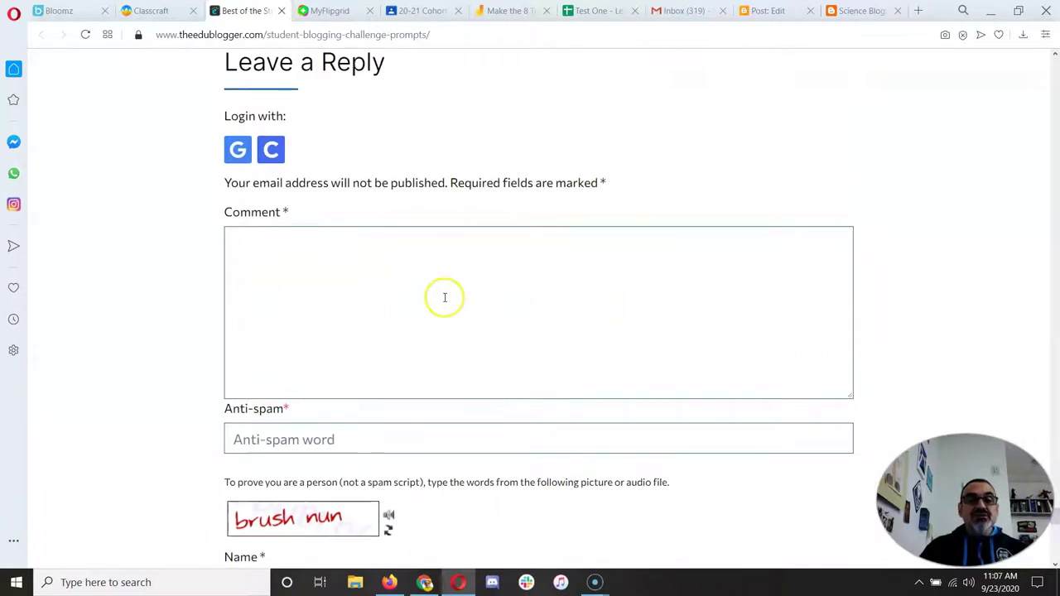
- Write "Here's my commenting guidelines post" in the comment and paste the science blog post URL below it
click(298, 253)
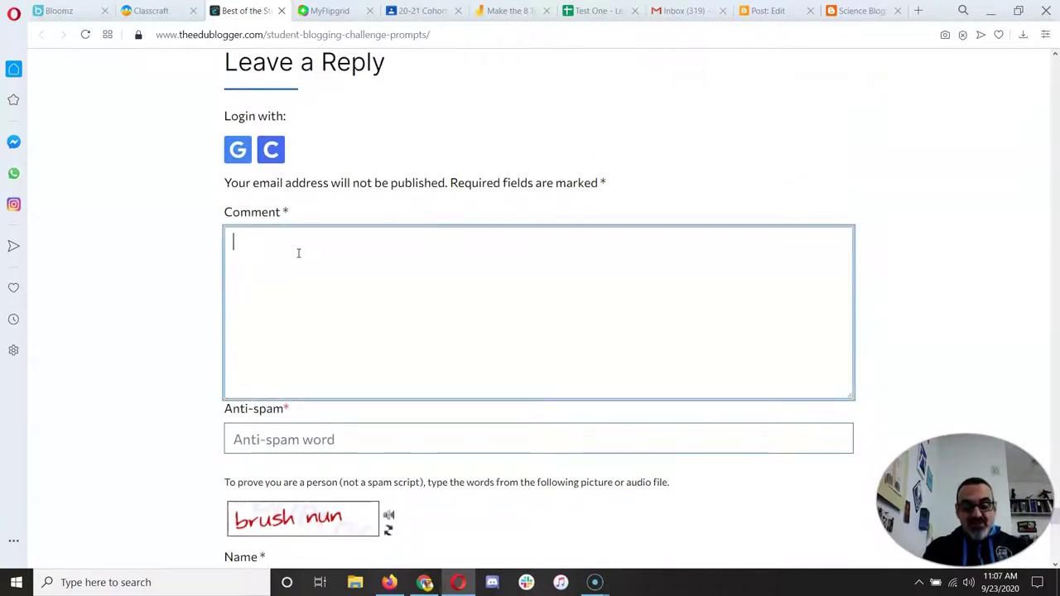
text(Here's my )
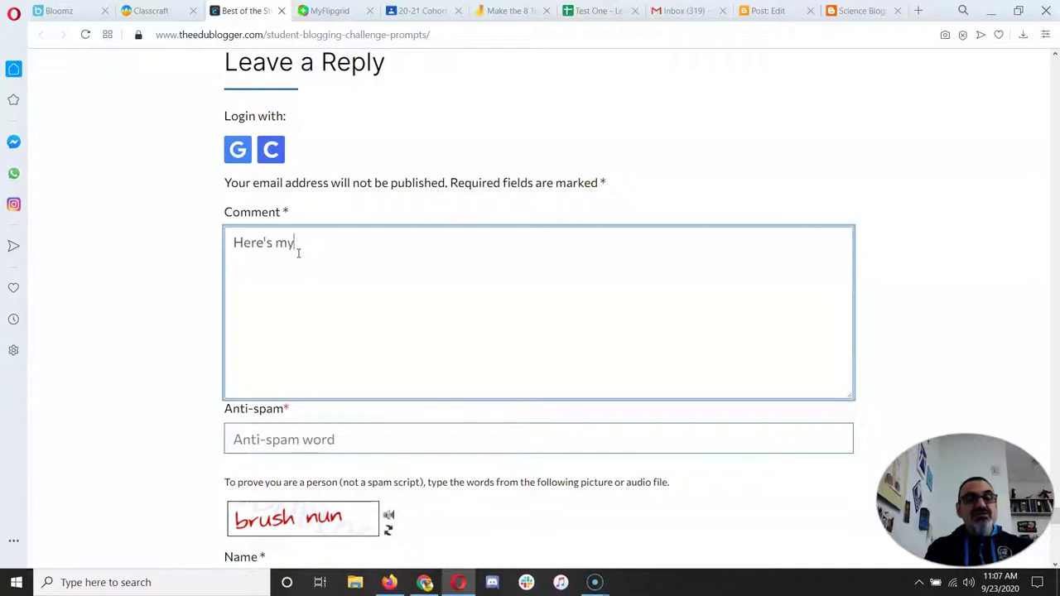
text(commenting )
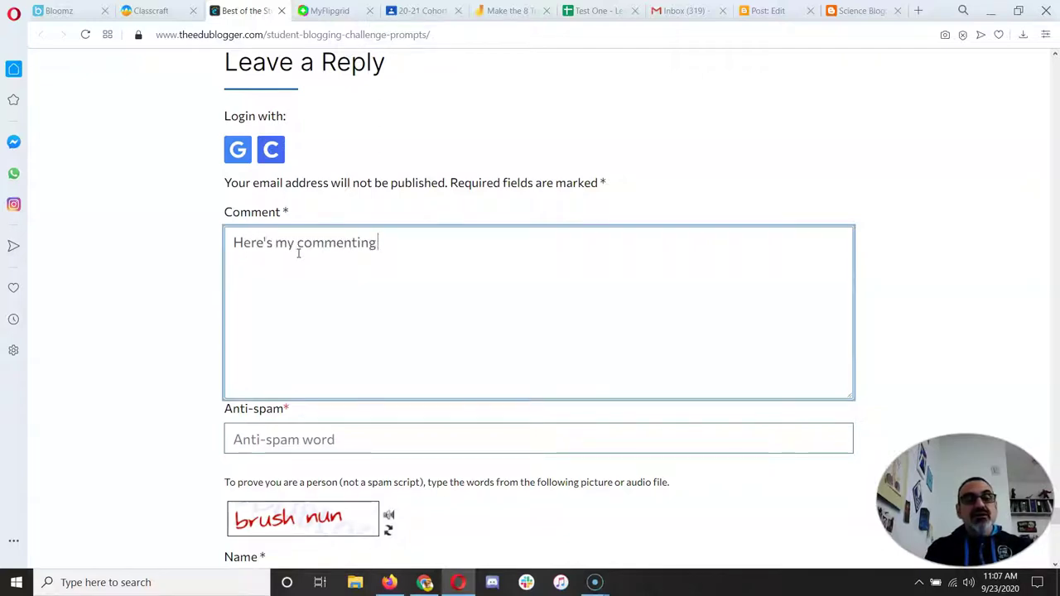
text(guidelines post:)
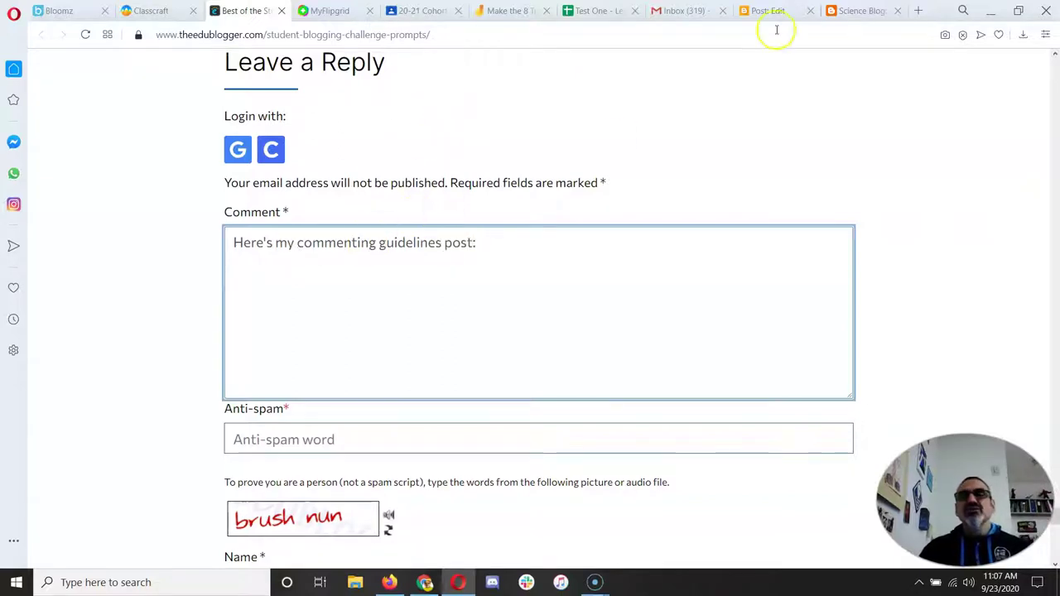
click(858, 11)
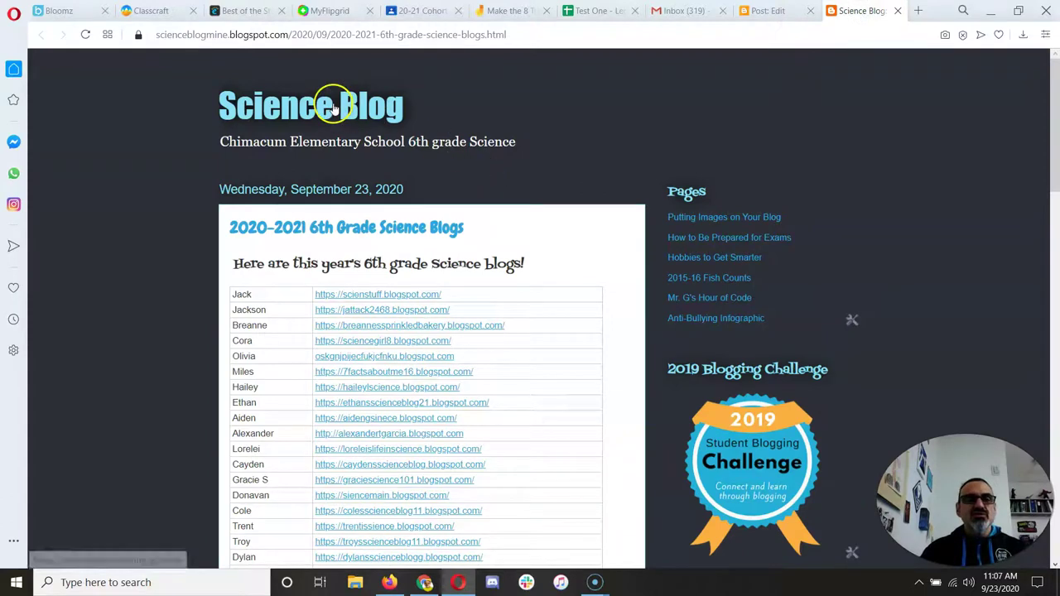
click(373, 38)
key(ctrl+c)
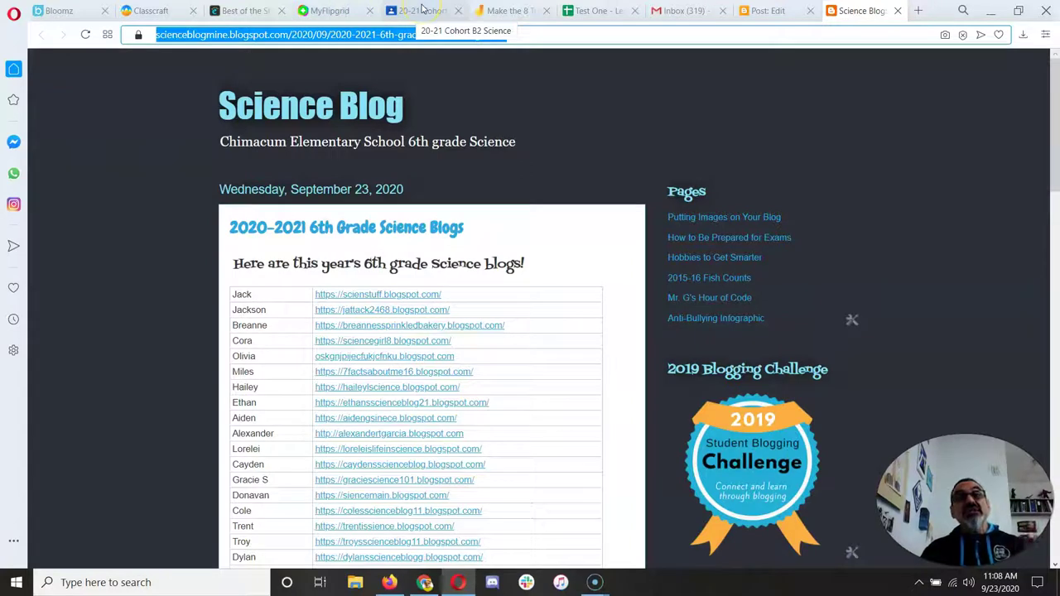
click(242, 10)
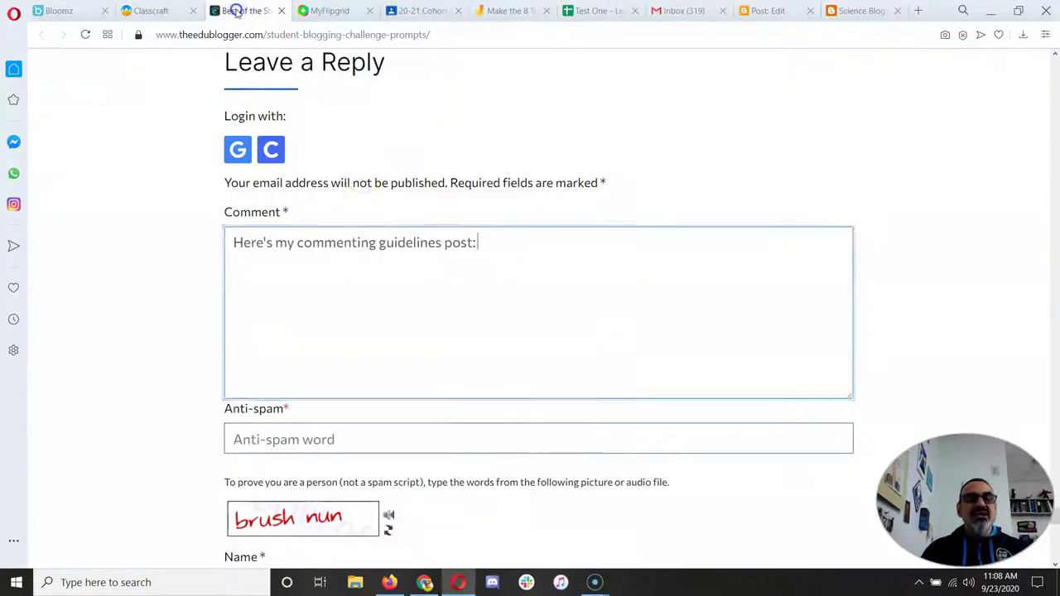
key(Return)
key(ctrl+v)
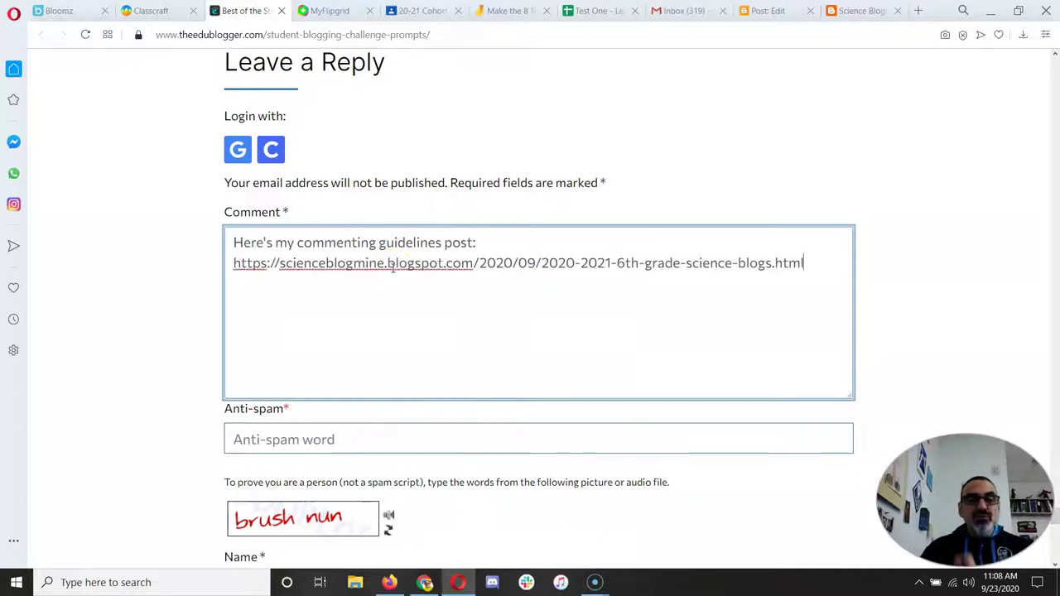
scroll(348, 406, down, 2)
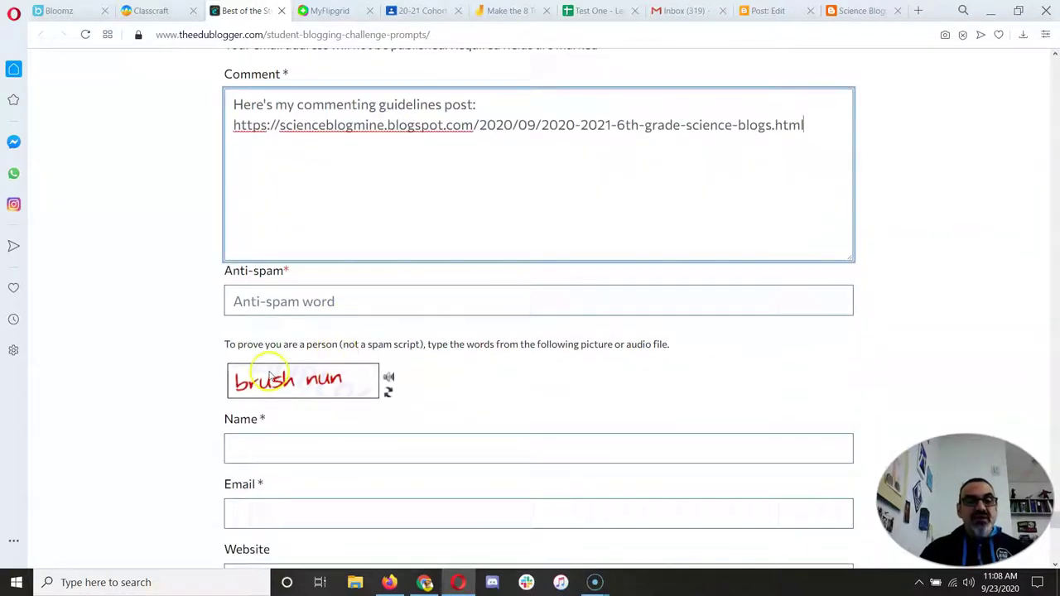
- Enter the anti-spam words, the commenter's name and the commenter's school e-mail address
click(315, 303)
text(bur)
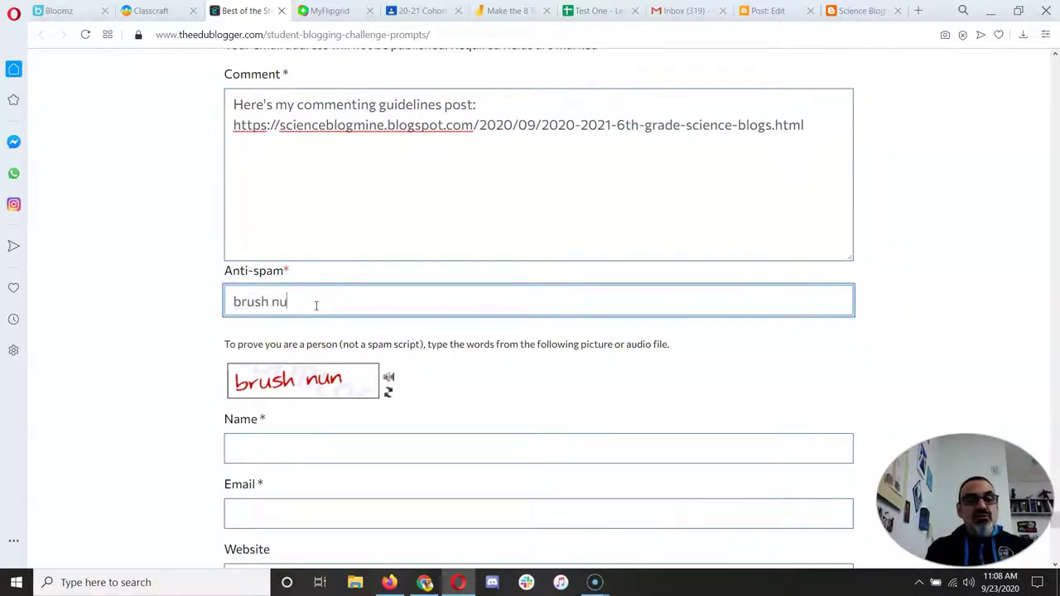
scroll(316, 306, down, 1)
click(303, 373)
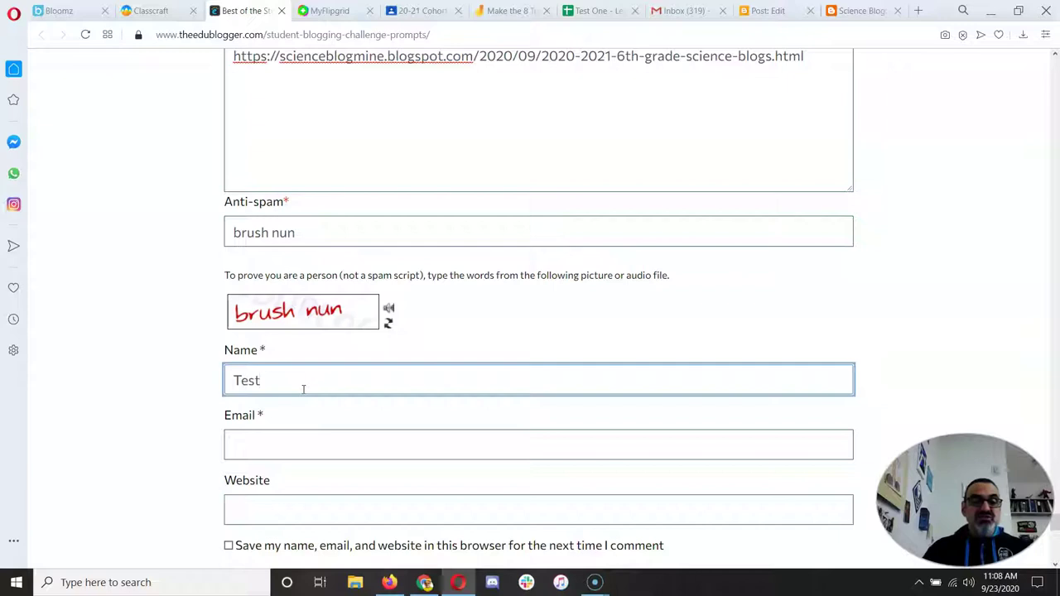
click(296, 450)
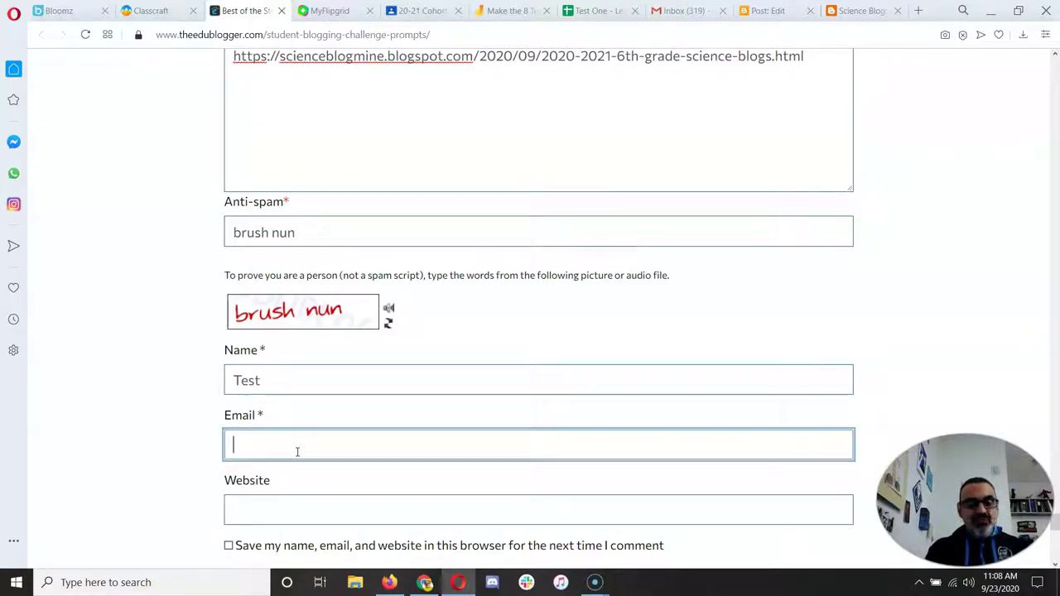
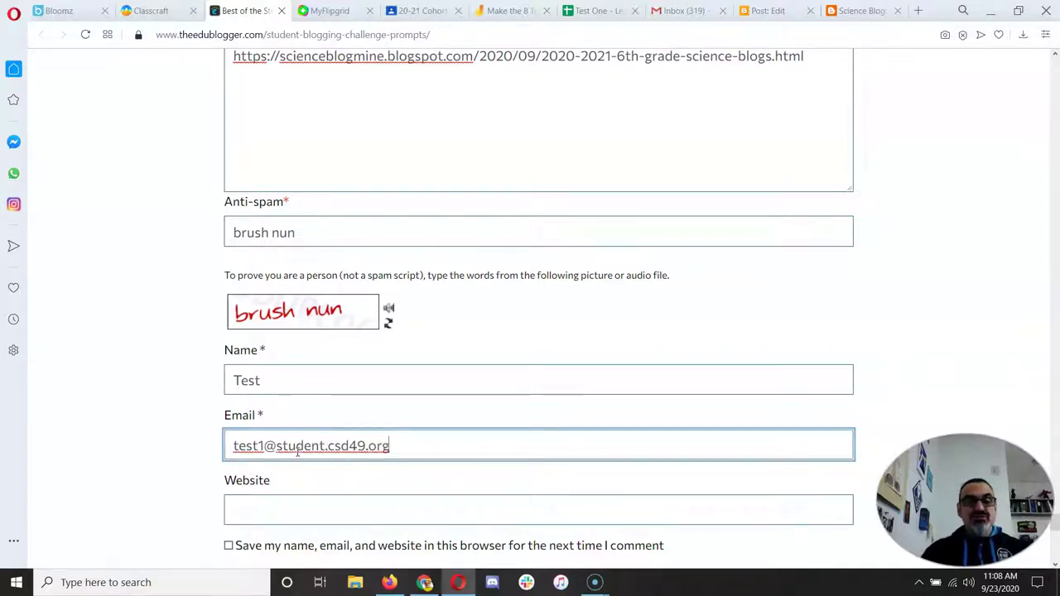
scroll(407, 419, down, 2)
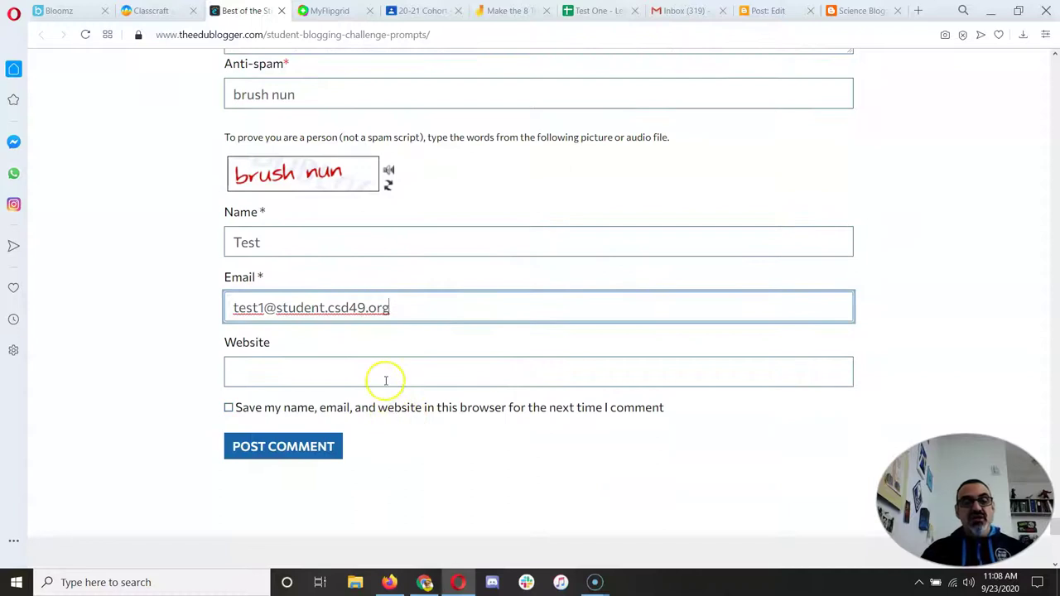
click(841, 11)
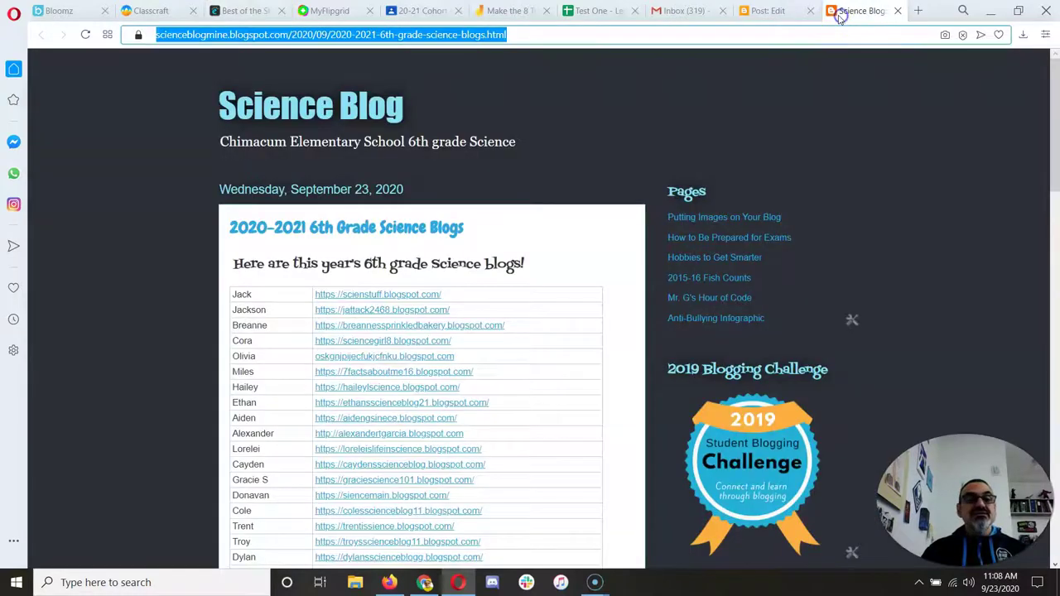
click(315, 111)
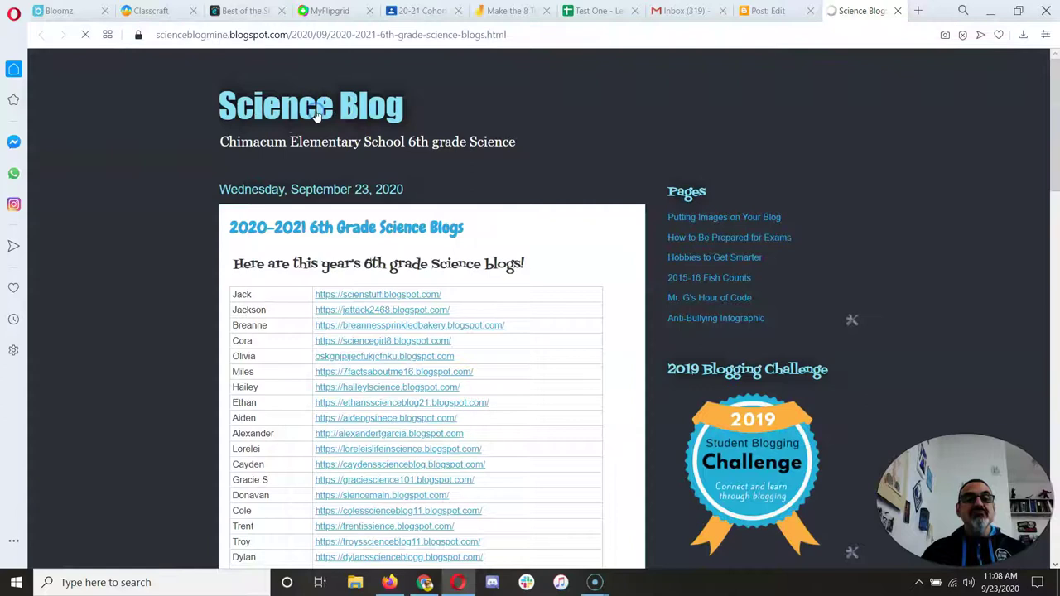
click(236, 36)
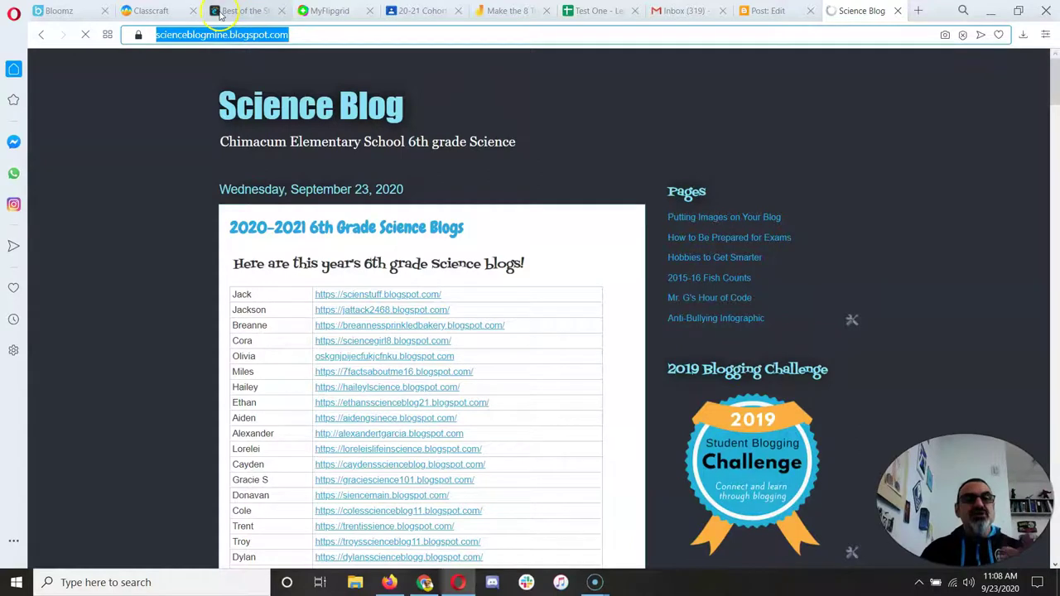
click(222, 12)
click(308, 373)
key(Down)
key(Return)
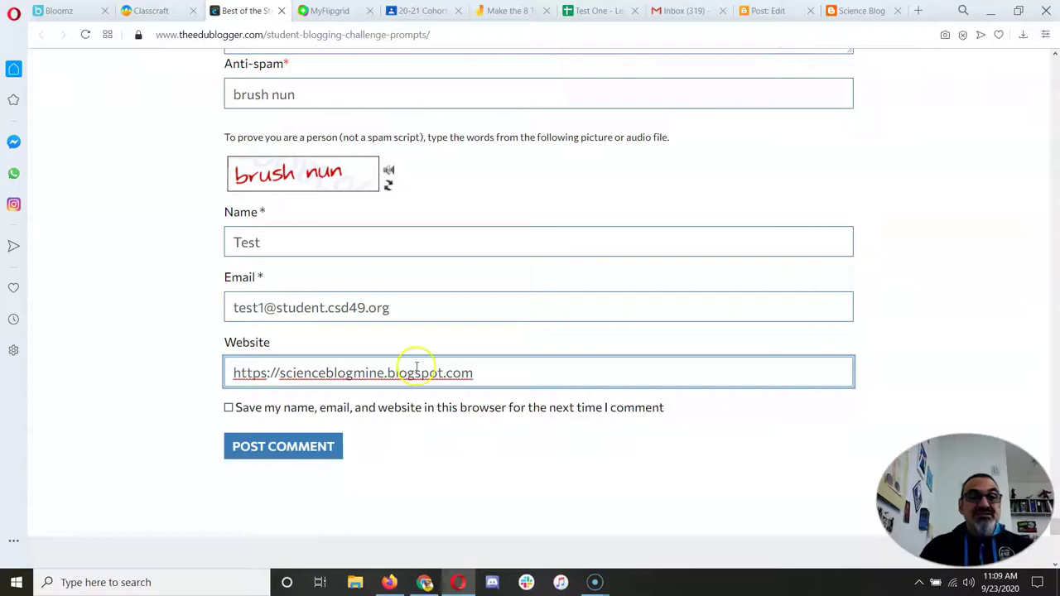
scroll(473, 300, up, 4)
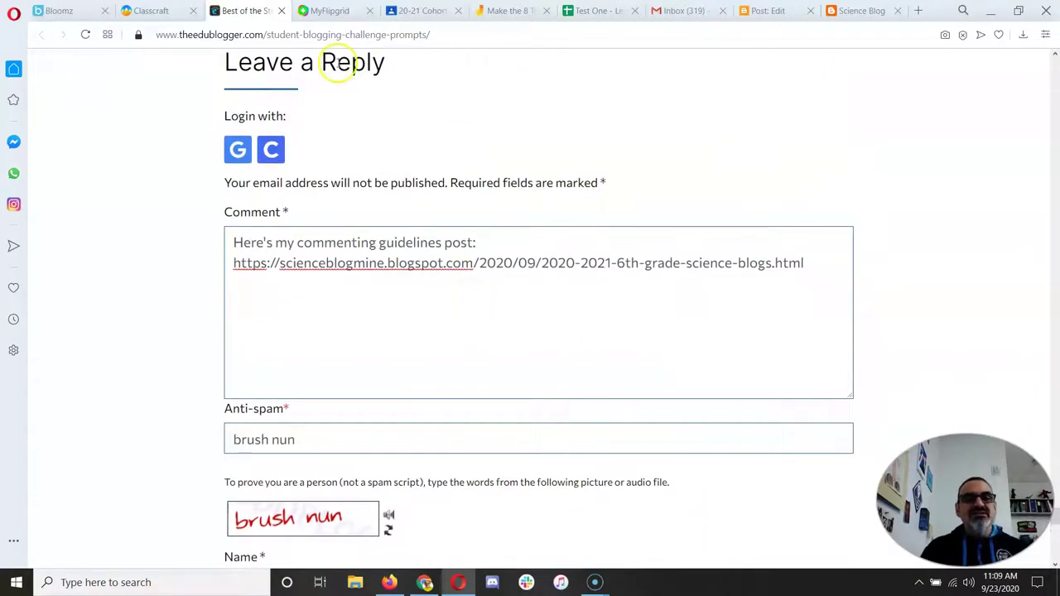
- Return to Classcraft and scroll the Sharing Your Posts task down to its TASK COMPLETE button
click(156, 10)
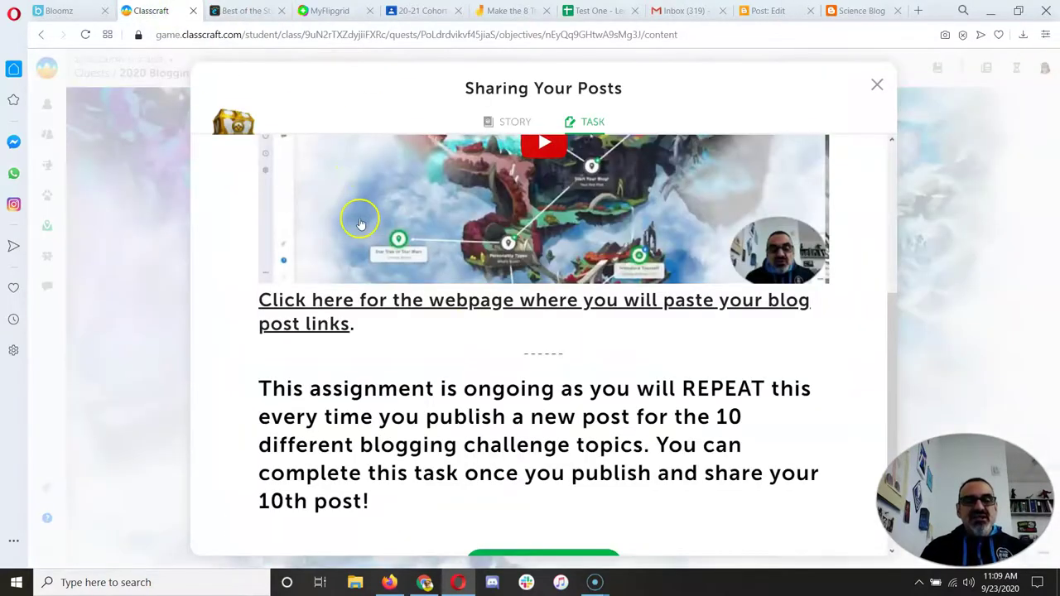
scroll(414, 402, down, 1)
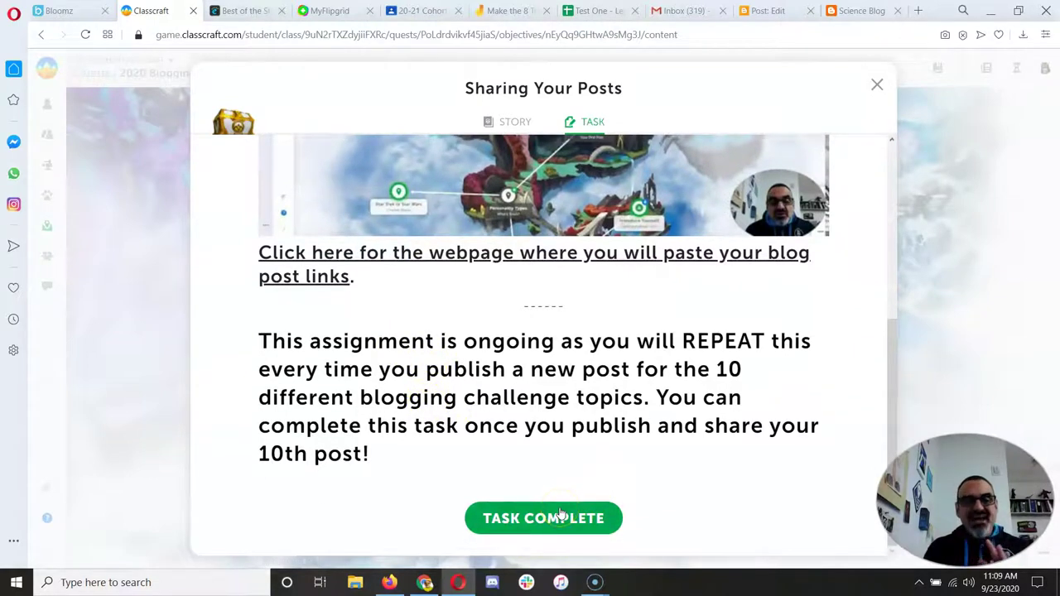
click(583, 328)
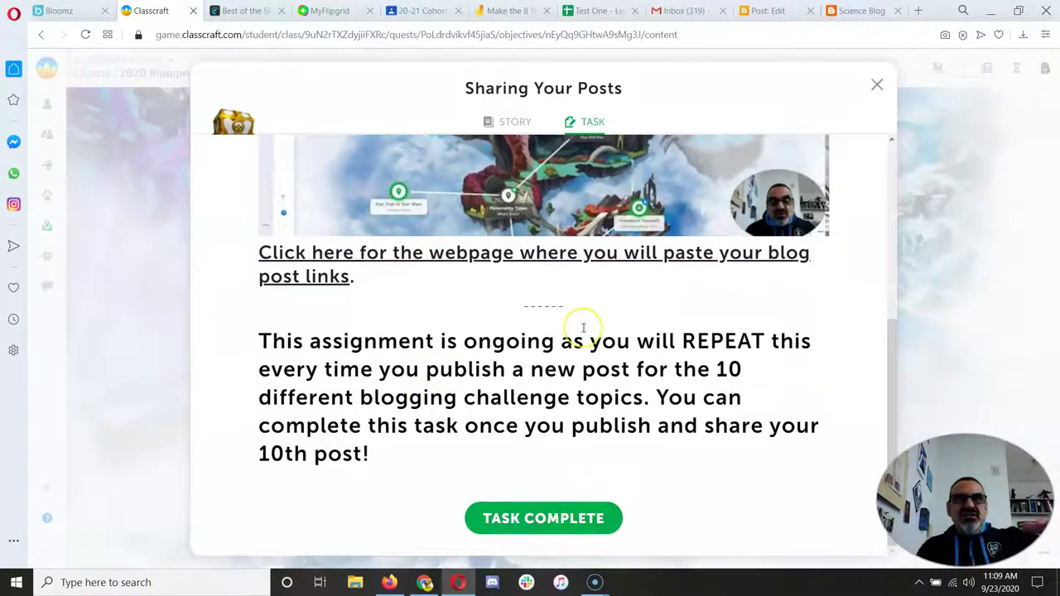